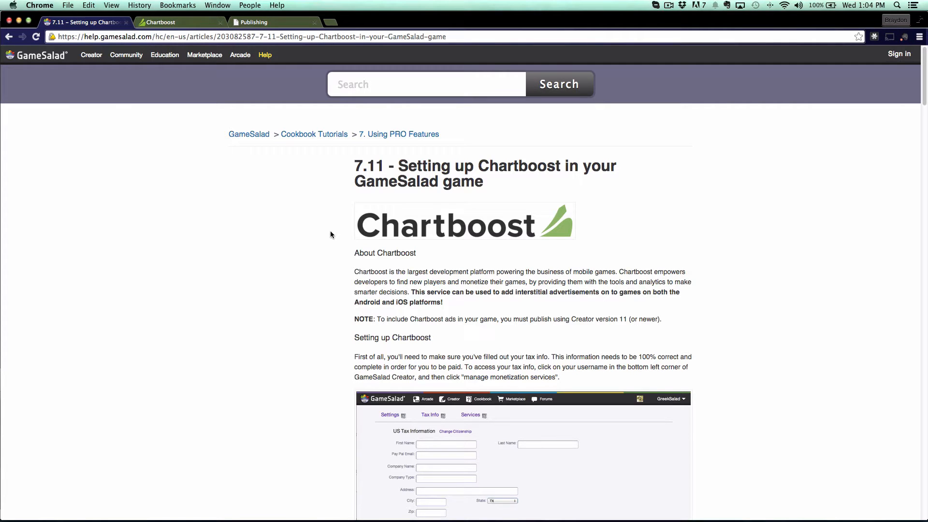
Read through the GameSalad help article on setting up Chartboost, covering app creation and ad campaign instructions.
scroll(329, 233, "down", 15)
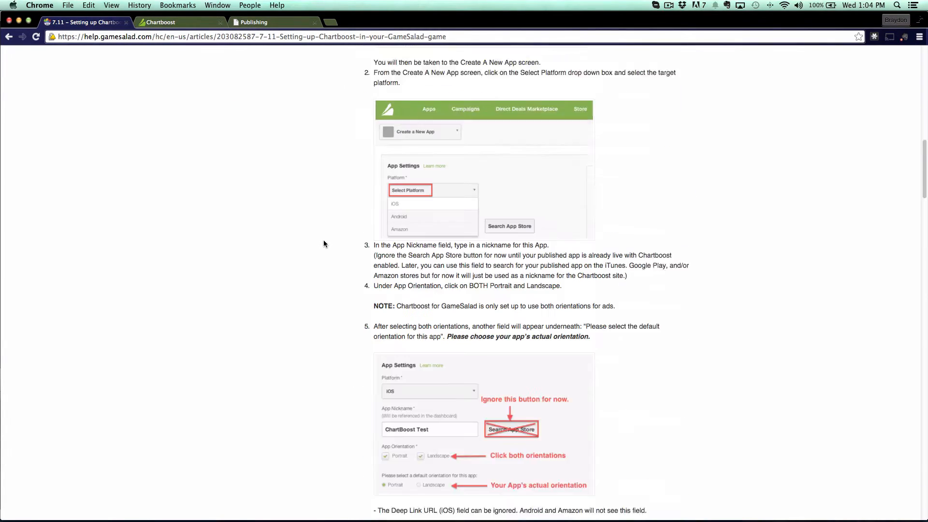
scroll(324, 241, "down", 4)
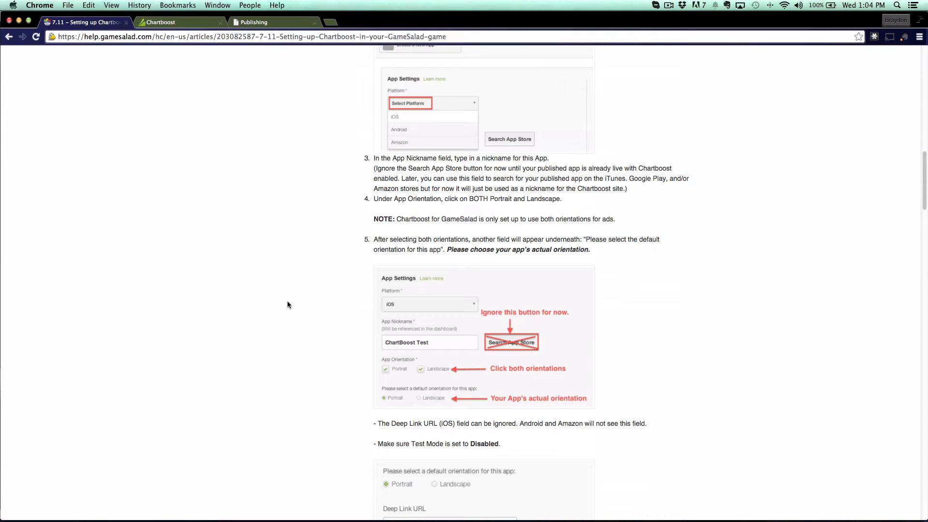
scroll(290, 390, "down", 5)
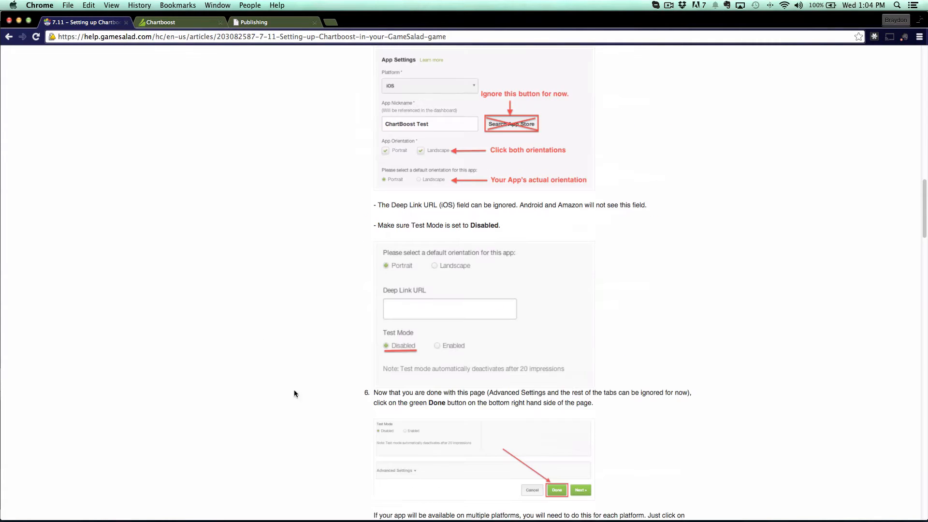
scroll(312, 369, "down", 12)
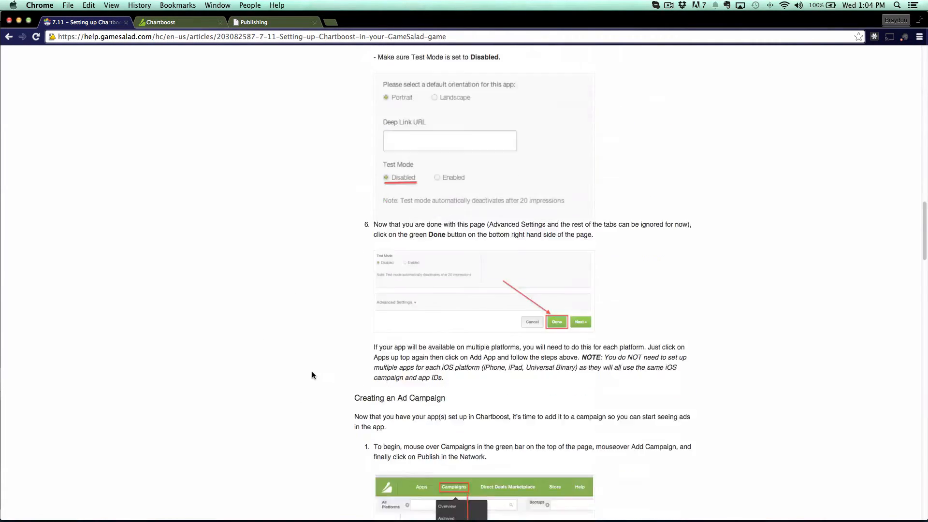
scroll(332, 347, "up", 3)
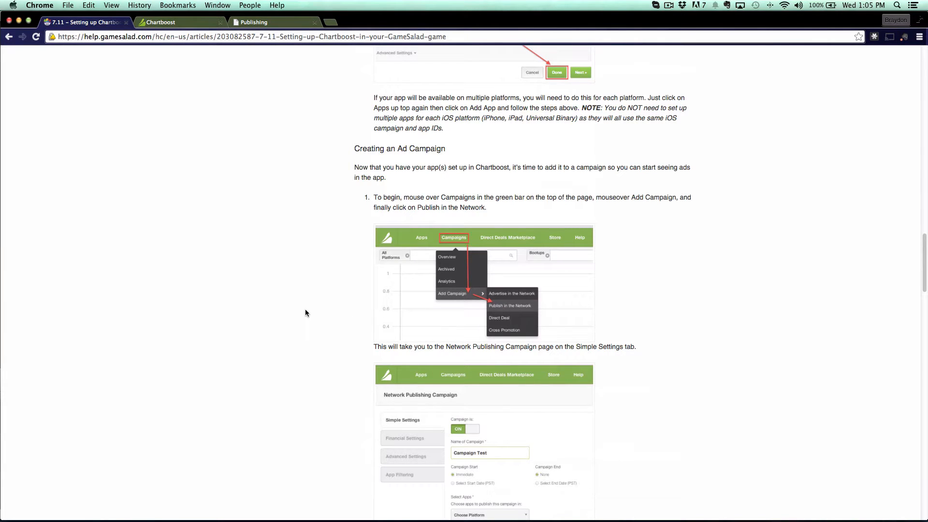
scroll(306, 312, "down", 5)
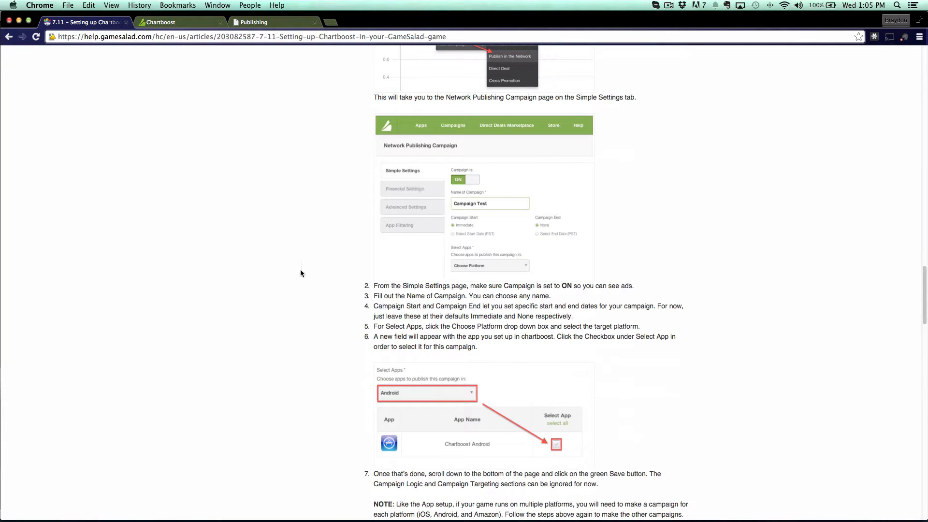
scroll(300, 273, "down", 15)
scroll(298, 274, "up", 20)
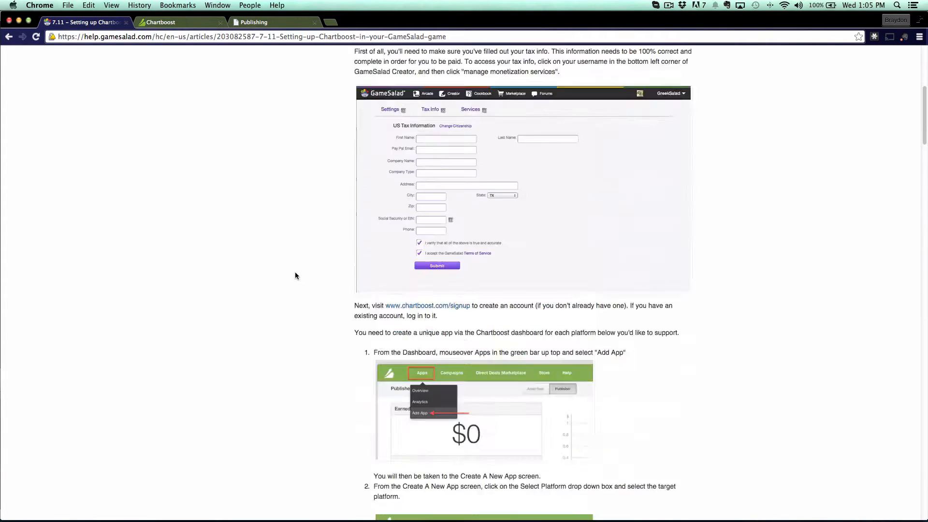
scroll(296, 275, "up", 6)
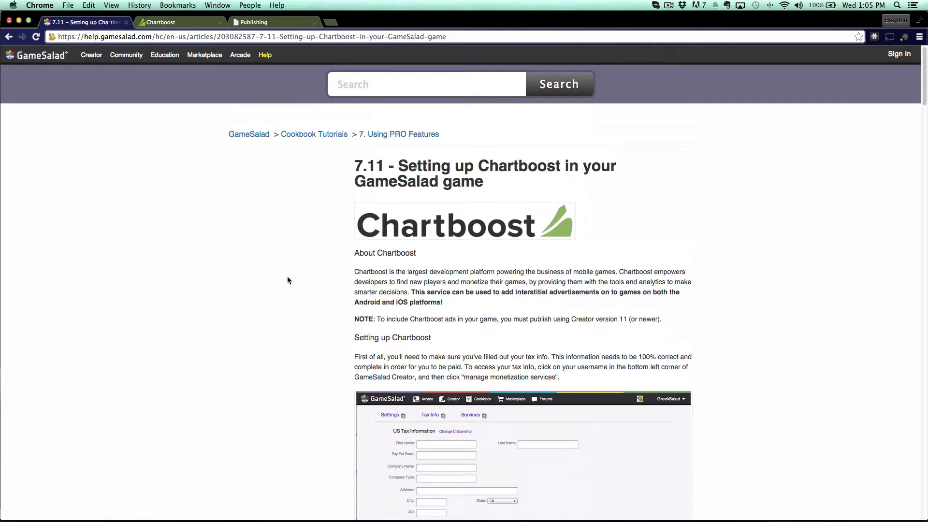
Log in to the existing account on the Chartboost site and start adding a new app for the iOS platform.
left_click(193, 25)
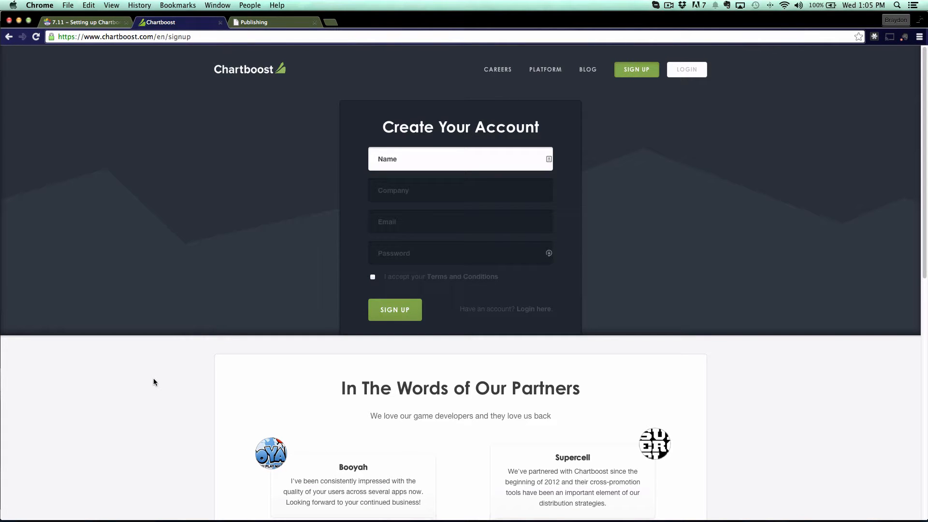
left_click(686, 72)
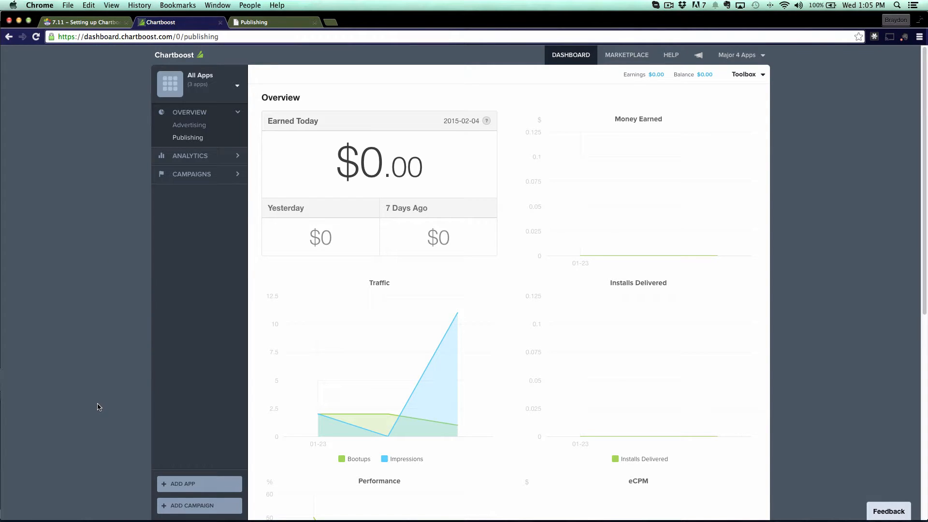
left_click(200, 487)
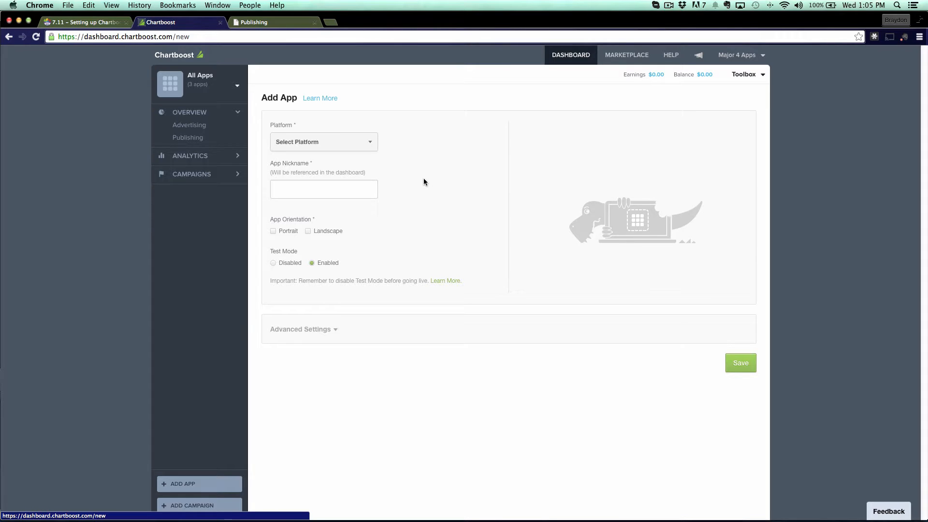
left_click(370, 143)
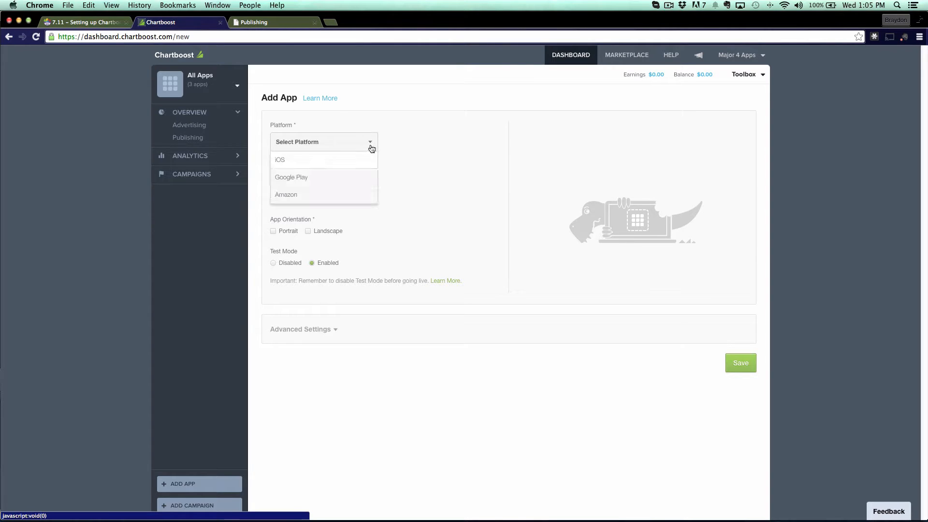
left_click(320, 167)
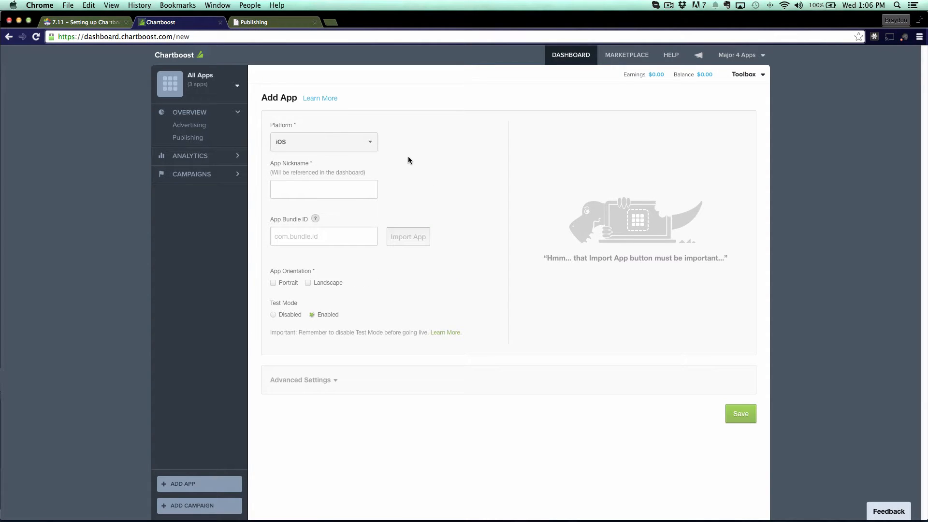
left_click(366, 146)
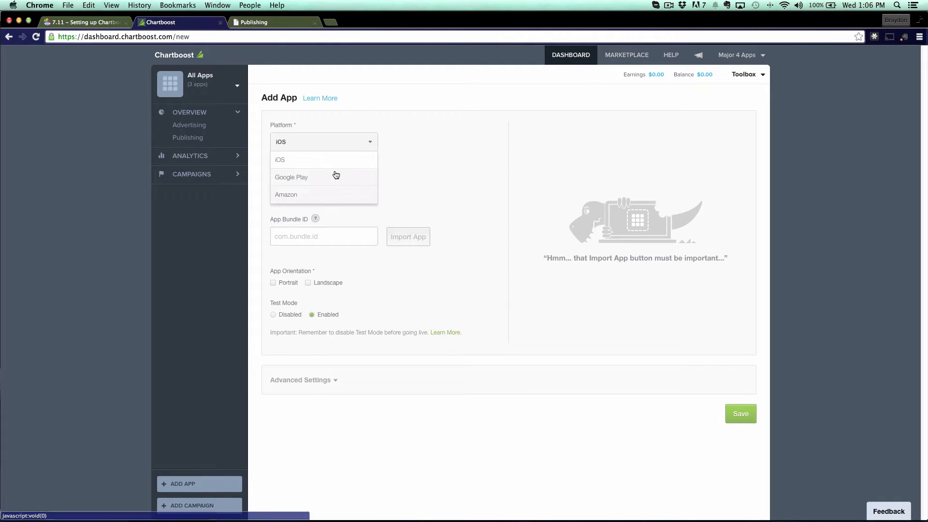
left_click(396, 141)
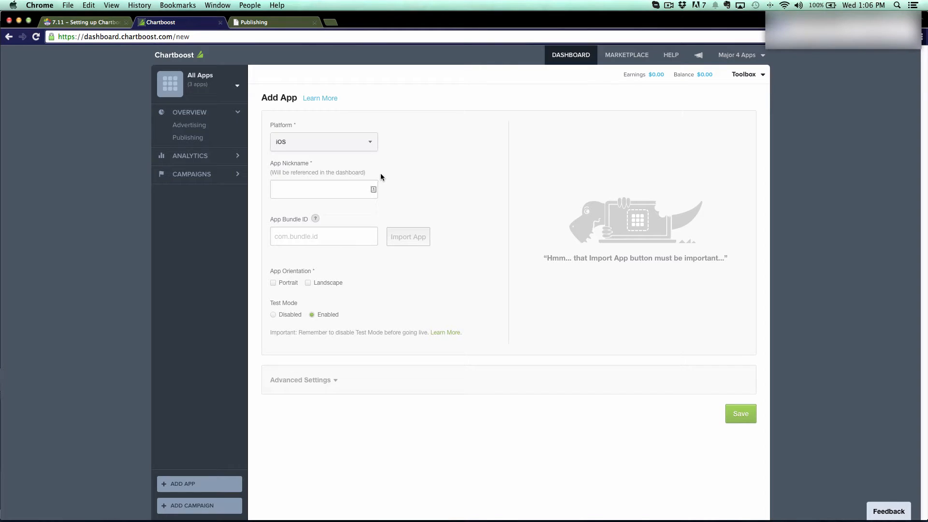
Set the new app's nickname to VideoTutorial.
left_click(320, 189)
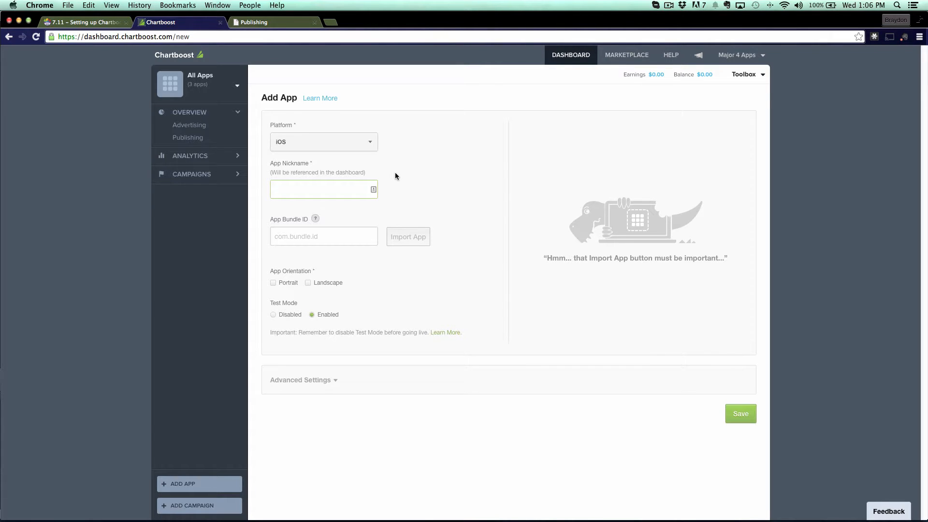
type("VideoTutorial")
left_click(449, 176)
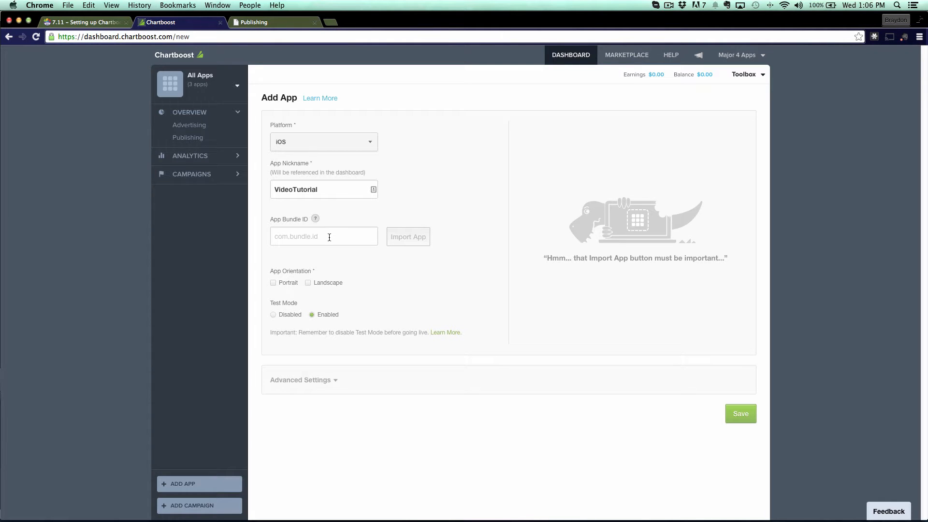
Copy the bundle identifier com.major4apps.GSHelperTicketSystem from the game's iPad settings in GameSalad Publishing into the new Chartboost app's bundle ID.
left_click(269, 22)
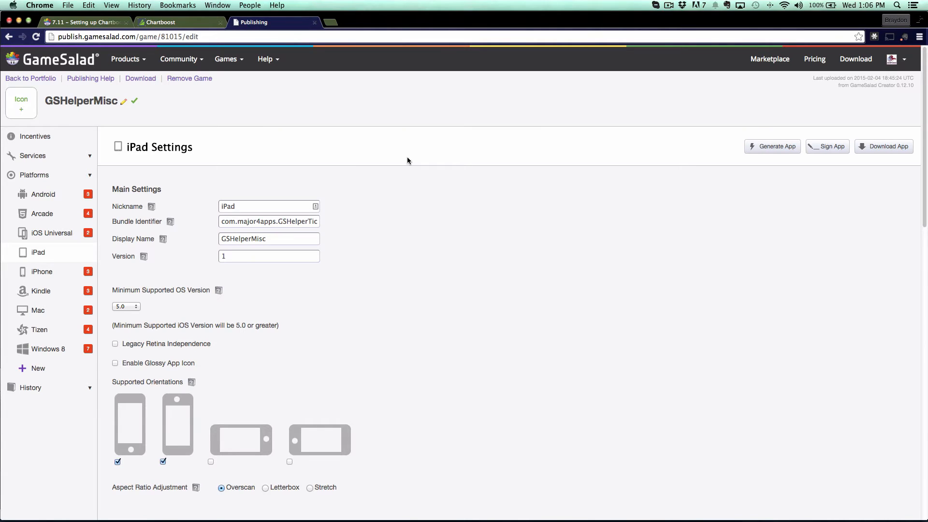
left_click(241, 222)
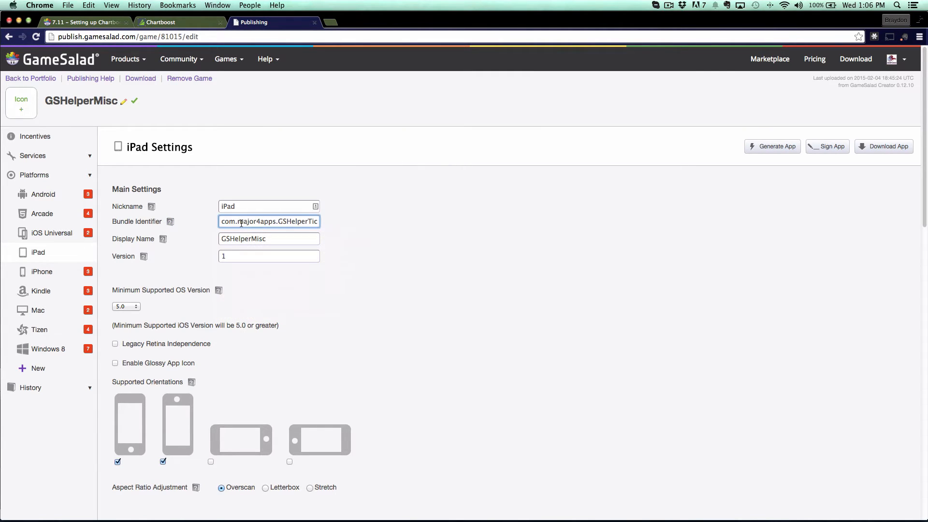
key("super+a")
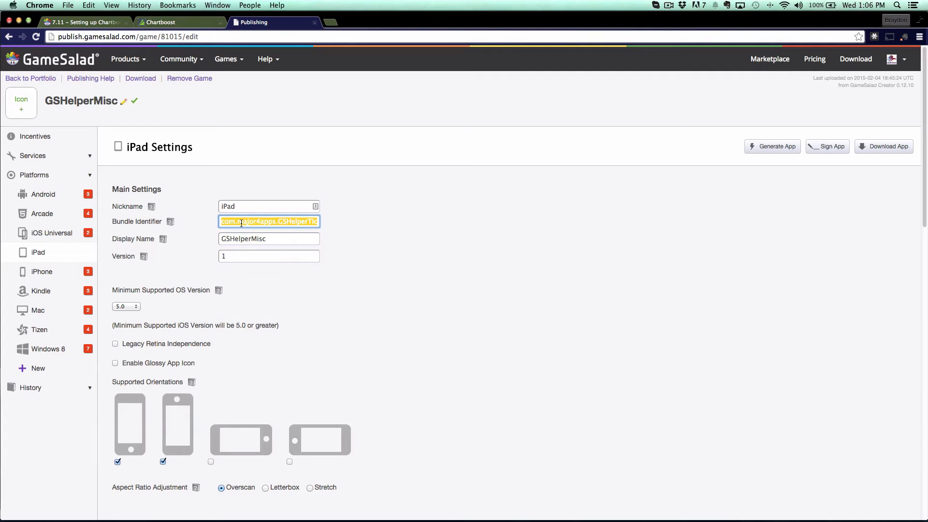
left_click(333, 216)
left_click(178, 25)
left_click(336, 236)
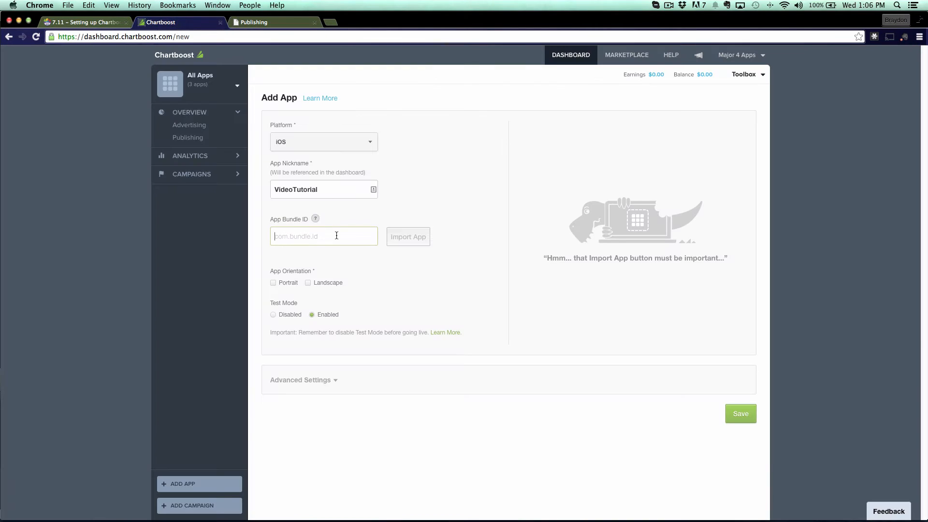
type("com.major4apps.GSHelperTicketSystem")
left_click(408, 194)
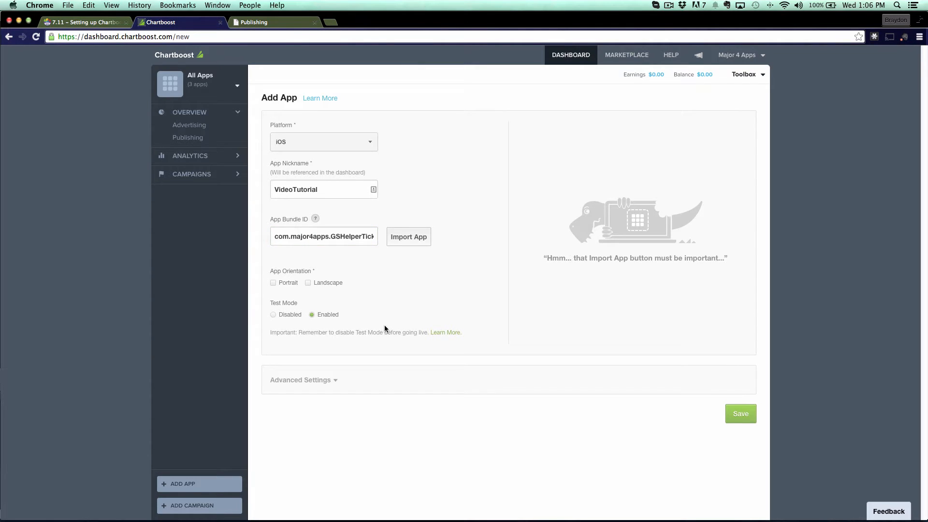
Enable both portrait and landscape orientations with portrait as default and test mode disabled, and save the app.
left_click(273, 283)
left_click(308, 284)
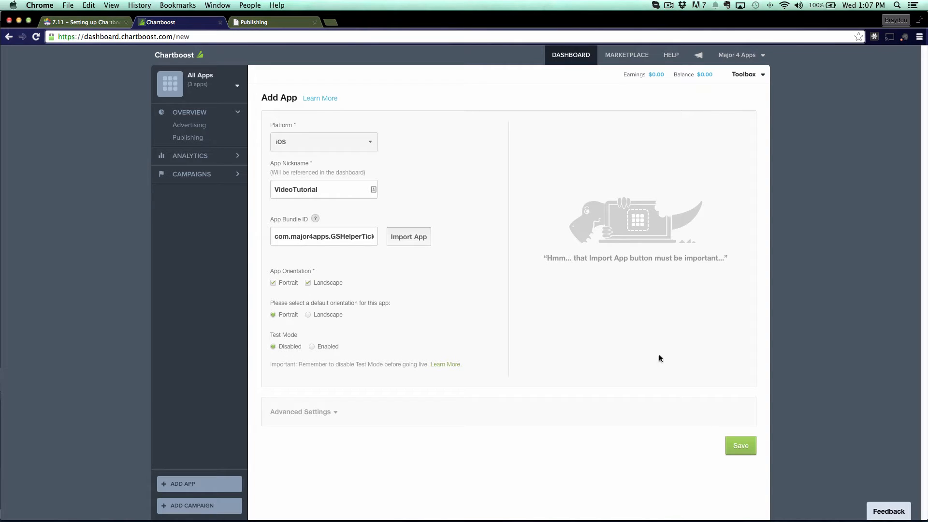
left_click(739, 452)
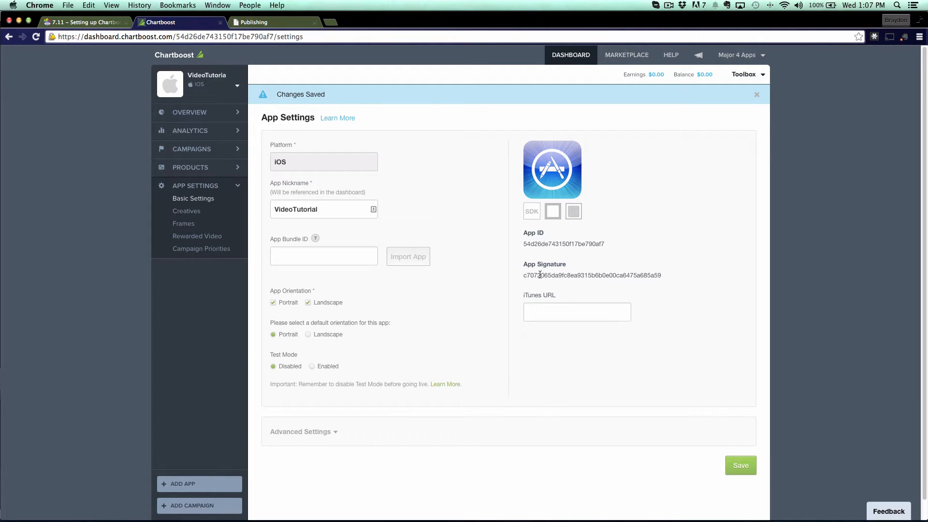
Add a Network Publishing campaign for the app, keeping it switched on with Static Interstitial as the ad type.
left_click(187, 505)
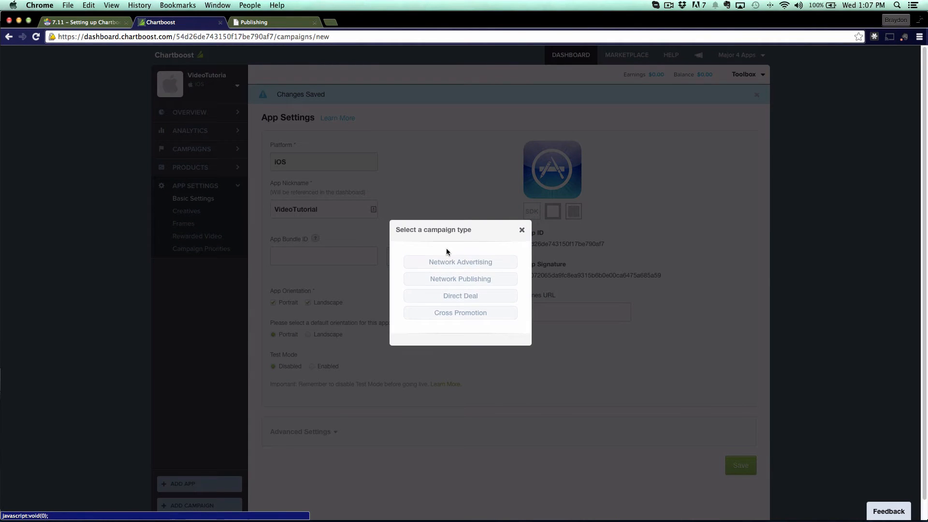
left_click(461, 282)
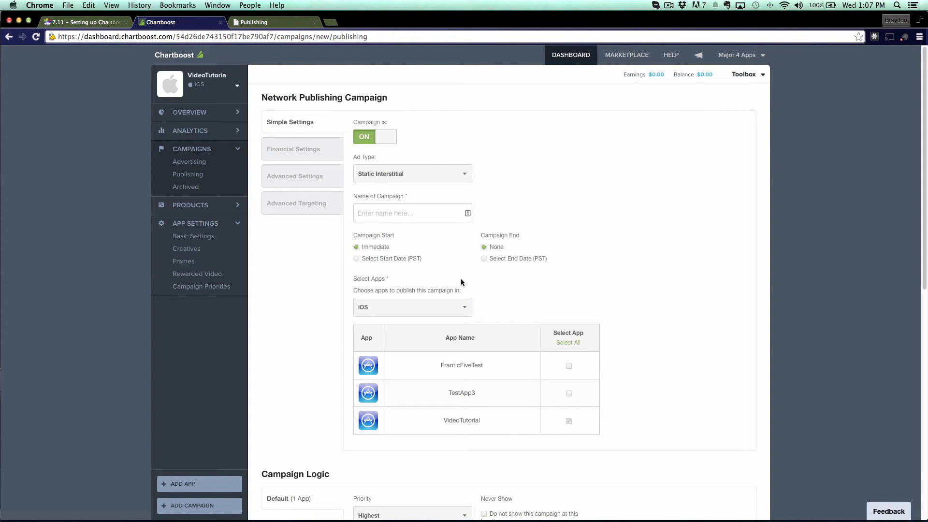
left_click(379, 139)
left_click(379, 139)
left_click(409, 174)
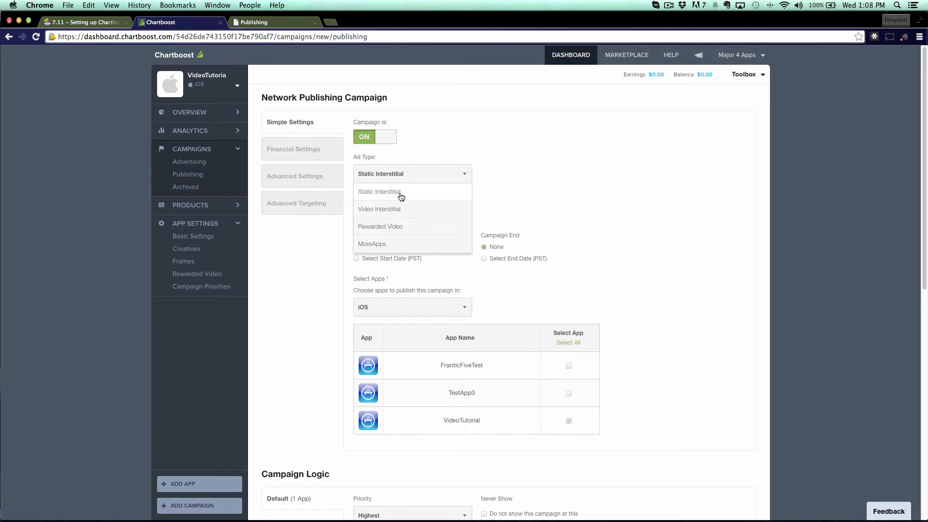
left_click(373, 195)
Name the publishing campaign VideoTutorial.
left_click(400, 213)
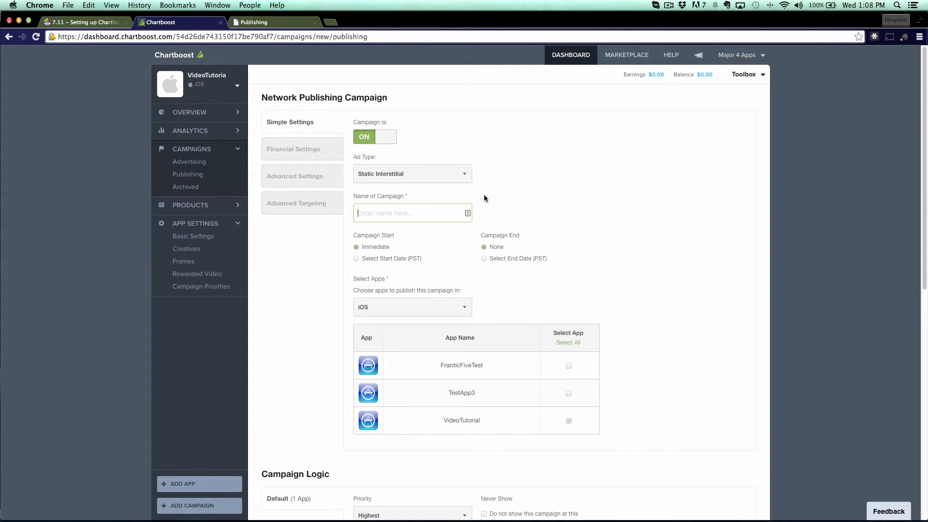
type("VideoTutorial")
left_click(608, 172)
View the Android apps available for the campaign, and return the app platform to iOS.
left_click(456, 307)
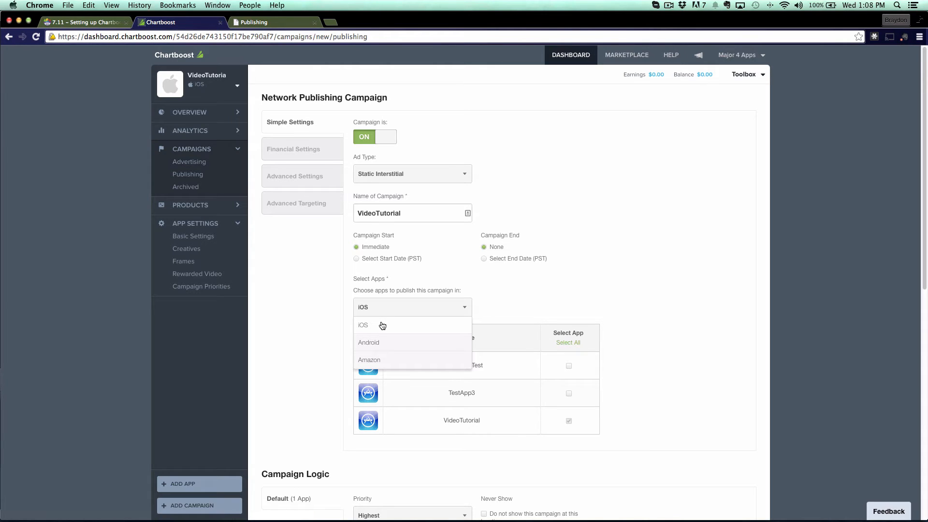
left_click(378, 342)
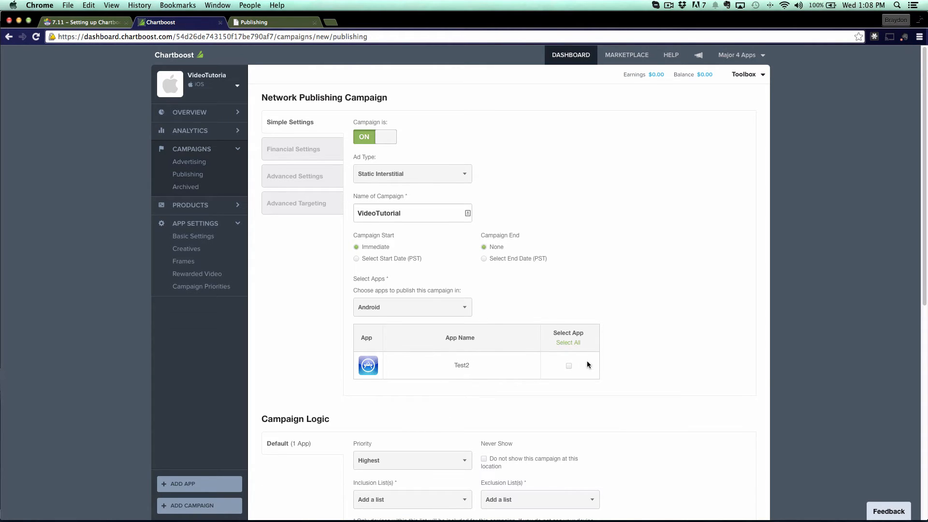
left_click(425, 312)
left_click(404, 332)
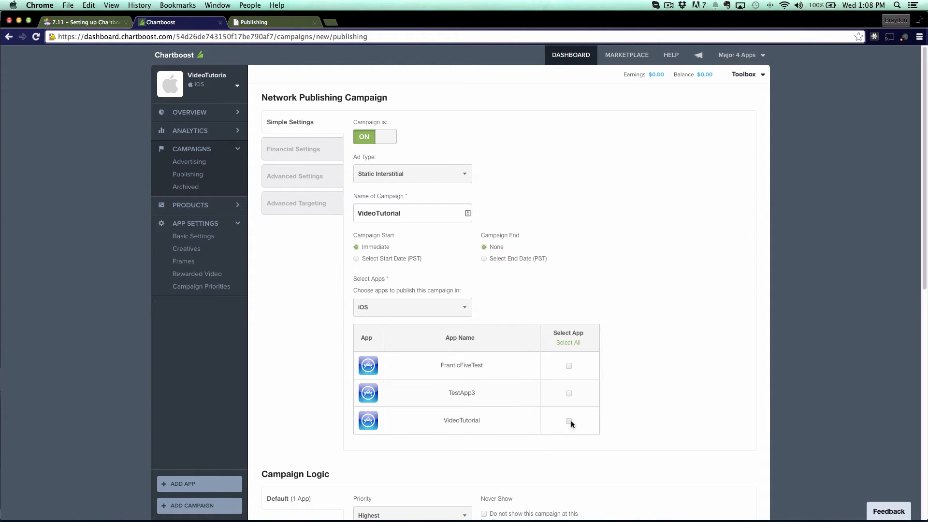
Select only the VideoTutorial app for the campaign, leaving FranticFiveTest and TestApp3 unselected, and save the campaign.
left_click(570, 342)
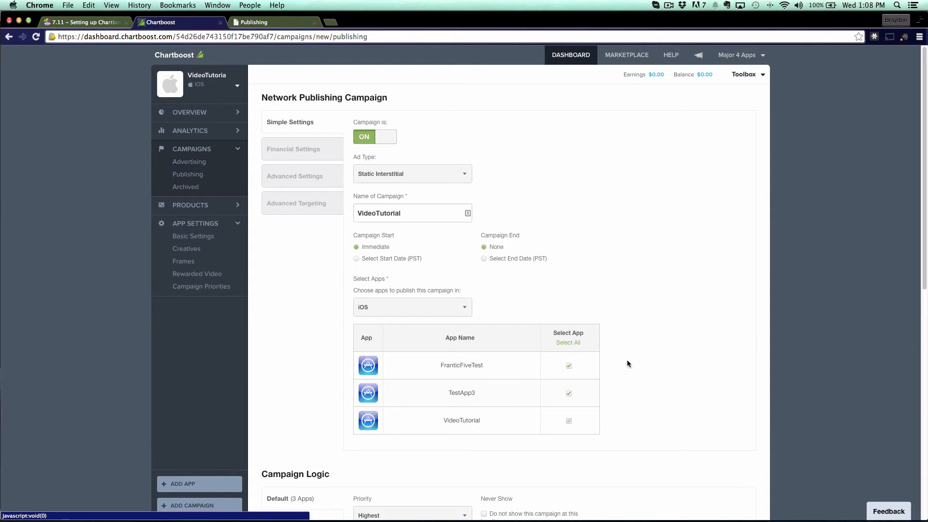
left_click(569, 366)
left_click(569, 393)
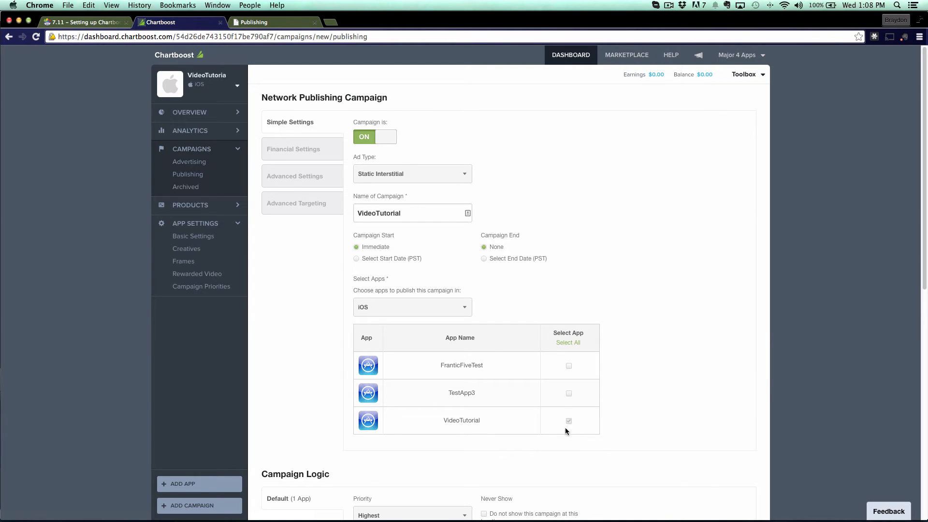
scroll(670, 381, "down", 10)
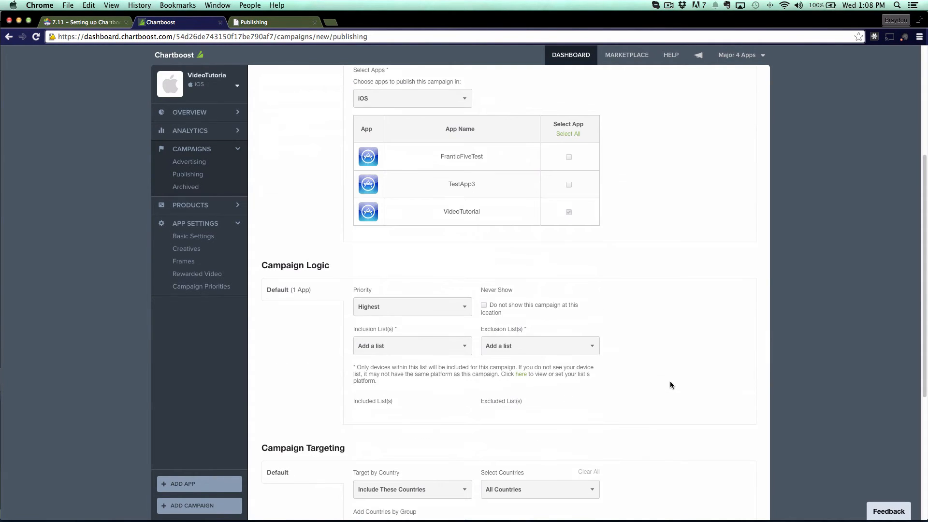
left_click(727, 481)
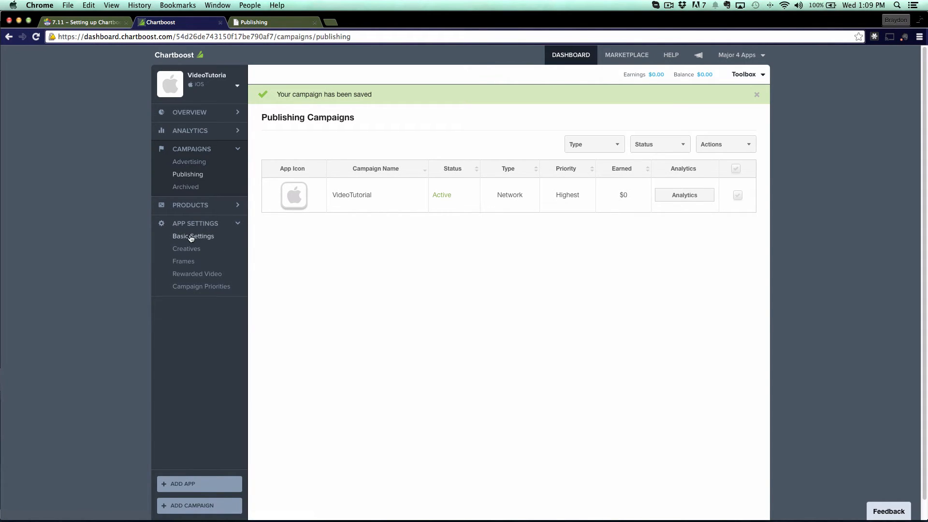
Open the VideoTutorial app's basic settings in Chartboost, and the Chartboost service settings of the GSHelperMisc game on the GameSalad publishing page.
left_click(176, 238)
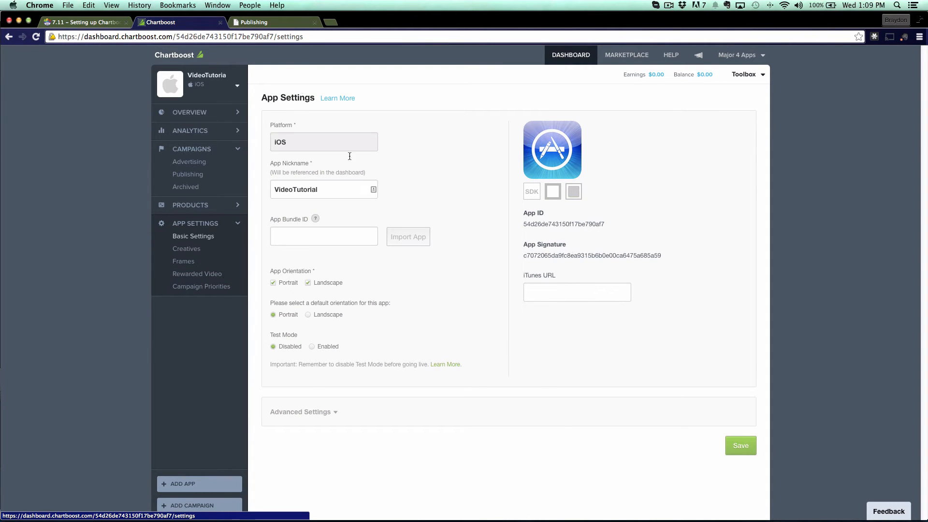
left_click(263, 22)
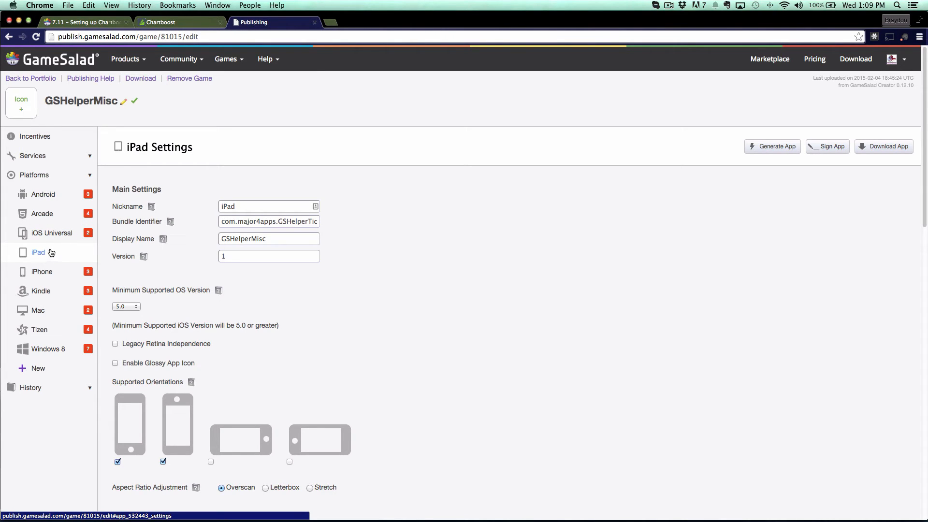
left_click(73, 156)
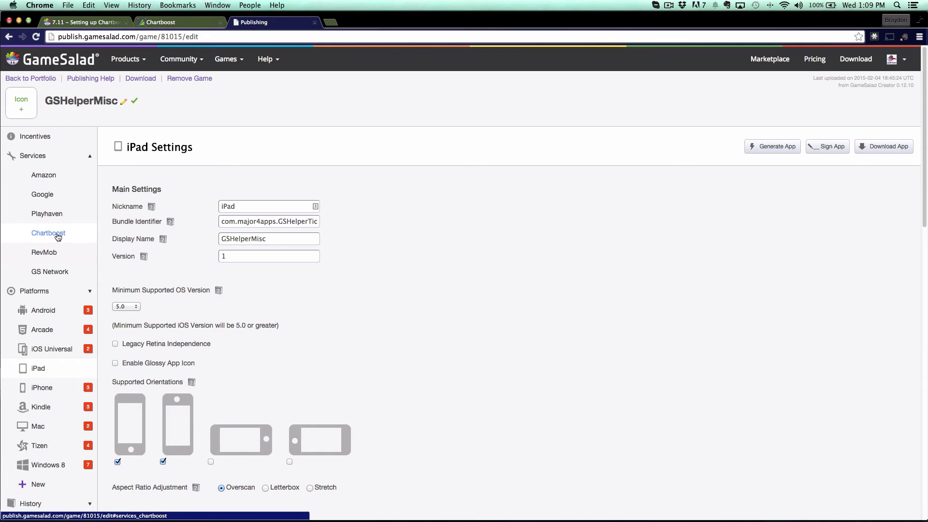
left_click(57, 234)
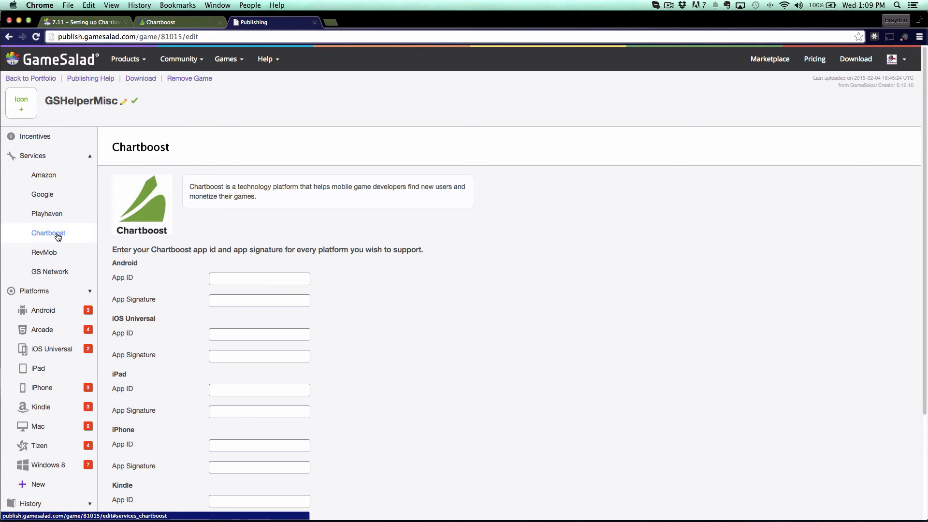
scroll(305, 240, "down", 1)
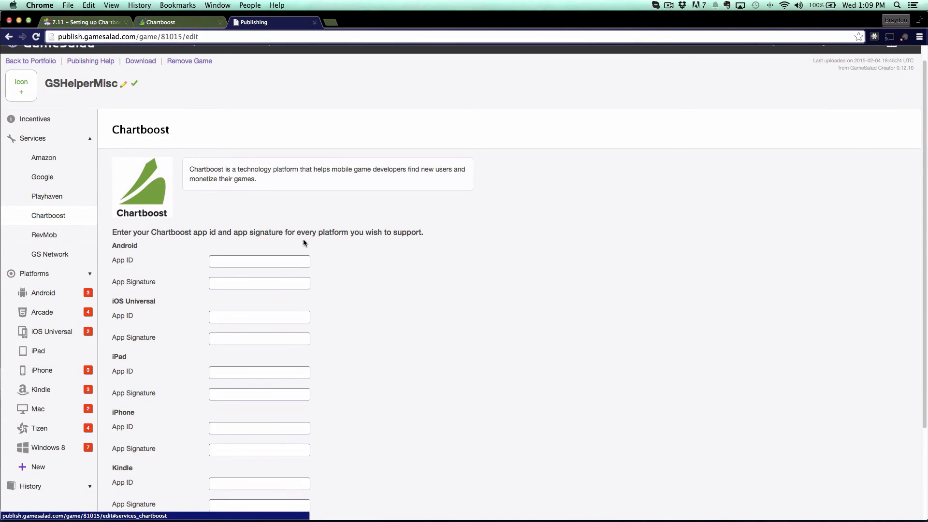
scroll(303, 239, "down", 3)
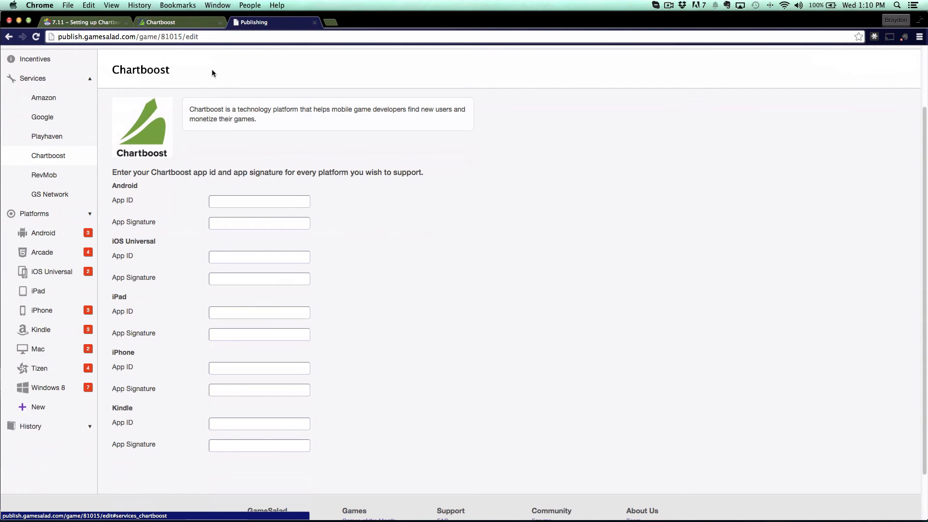
Copy the App ID from the Chartboost app settings into the iPad App ID of GameSalad's Chartboost service.
left_click(194, 25)
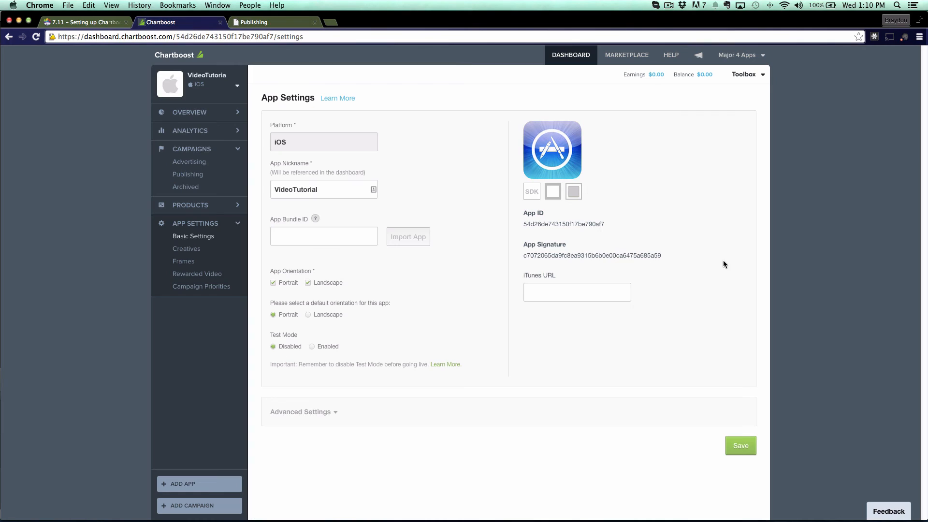
left_click_drag(605, 224, 522, 225)
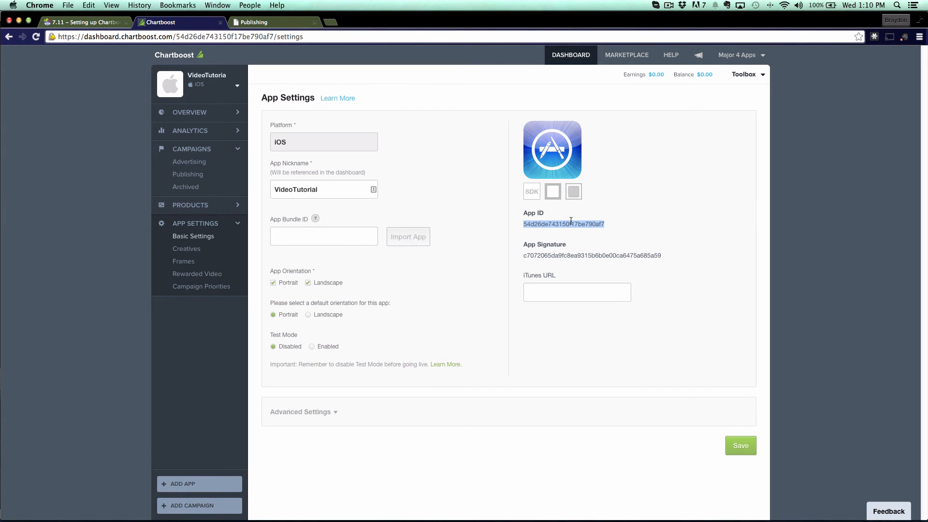
key("super+c")
left_click(286, 28)
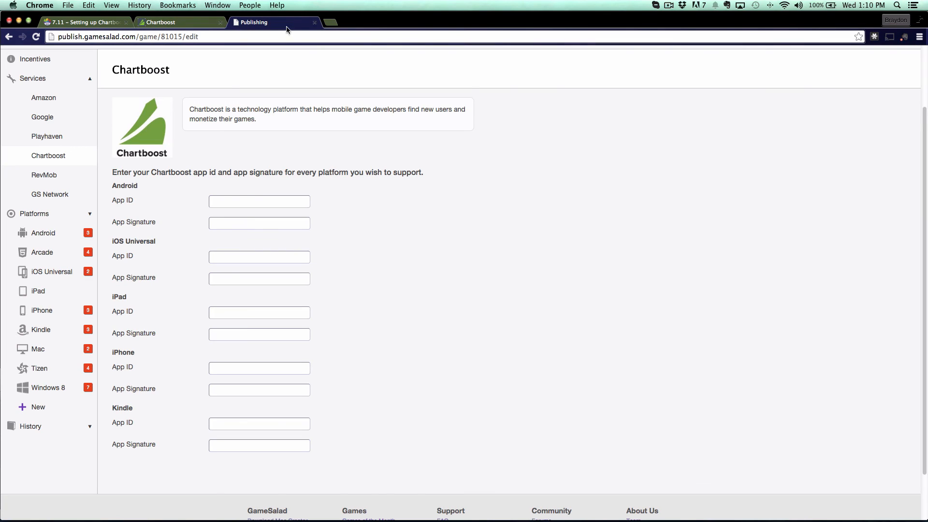
left_click(237, 314)
key("super+v")
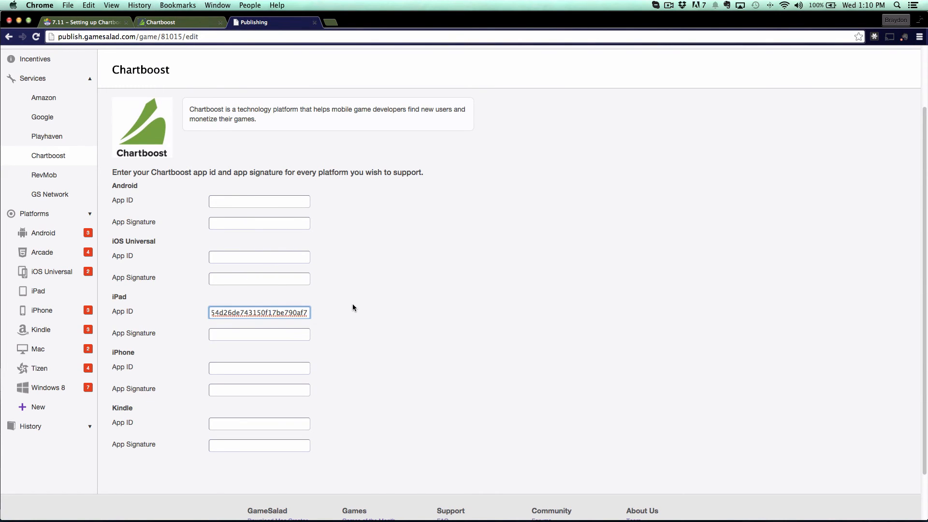
left_click(352, 305)
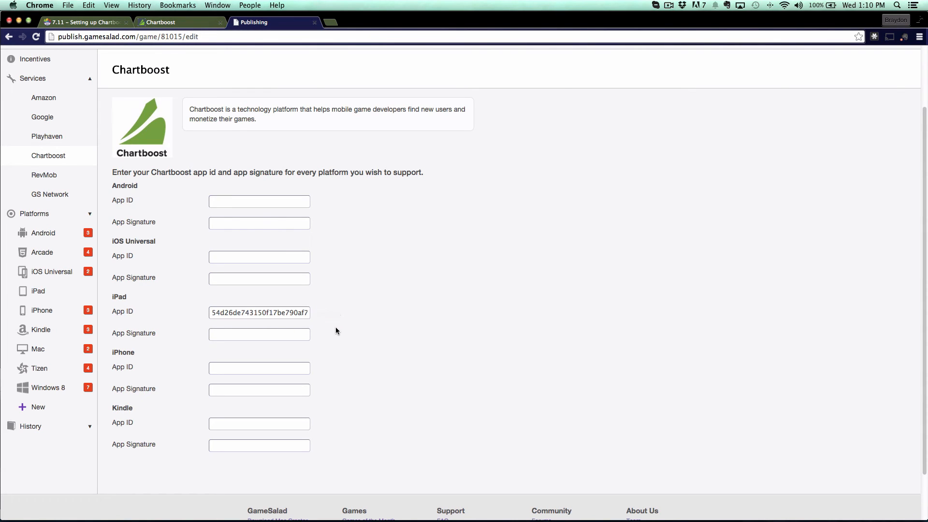
Copy the App Signature from the Chartboost app settings into the iPad App Signature in GameSalad, and save the entry.
left_click(193, 23)
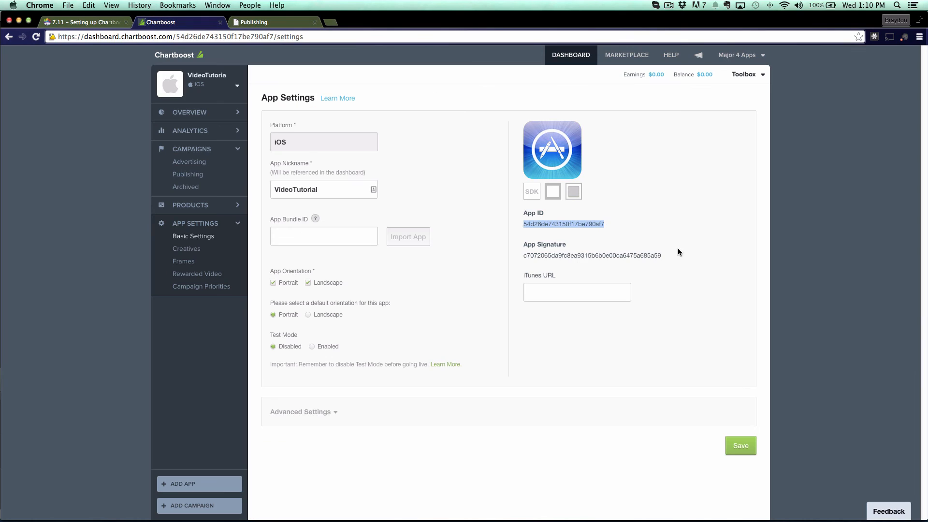
left_click_drag(667, 255, 522, 255)
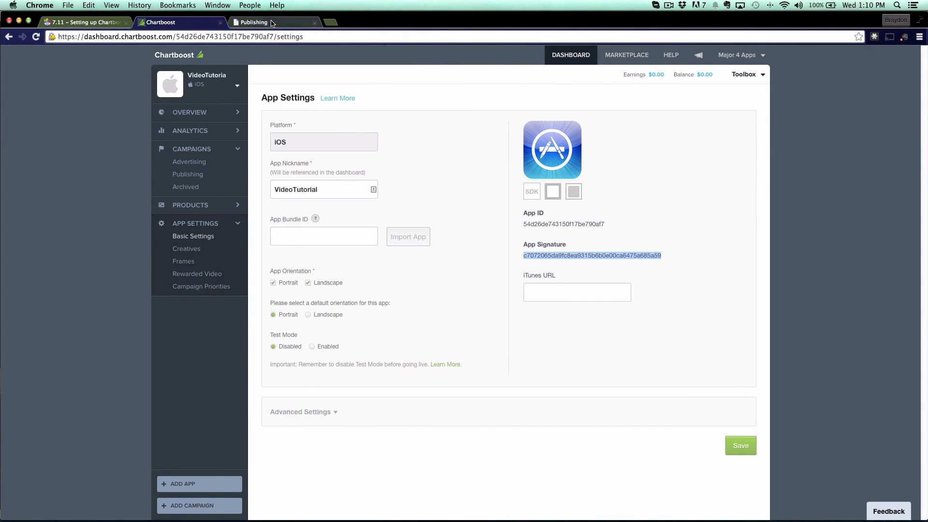
left_click(270, 22)
left_click(296, 337)
key("cmd+v")
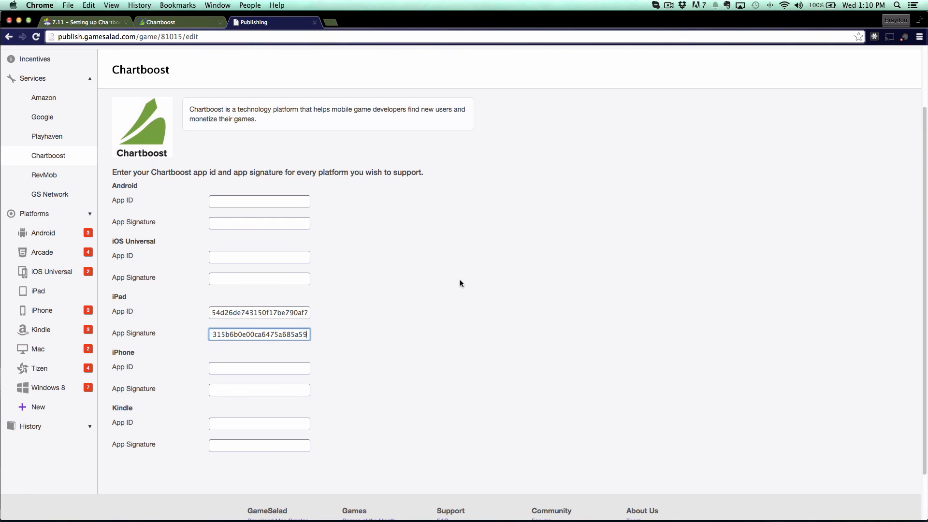
left_click(454, 282)
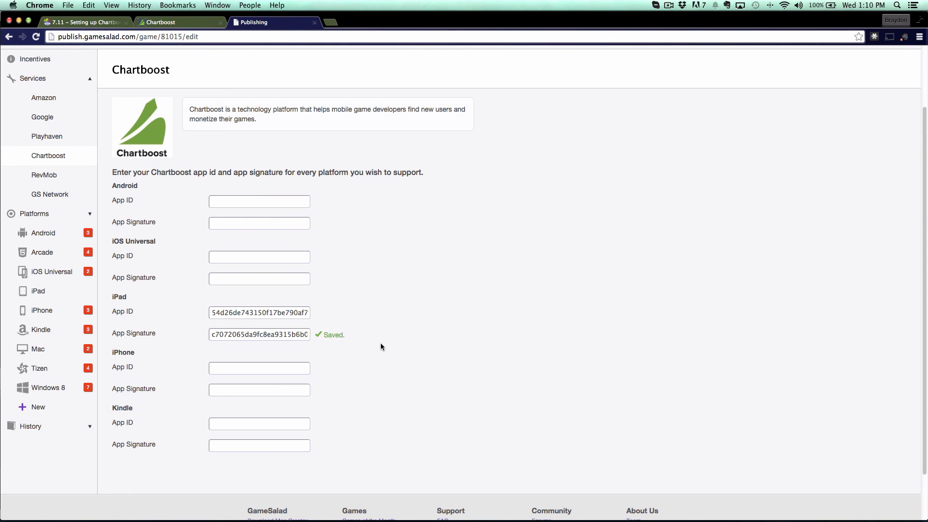
Enable Chartboost for both Interstitial Ads and Startup Ad in the service configuration of the game's iPad platform.
left_click(90, 78)
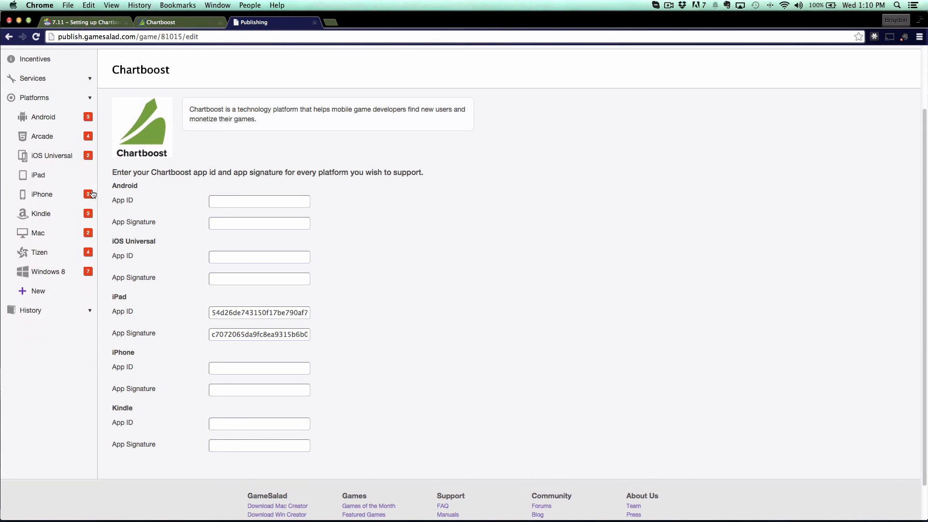
left_click(40, 179)
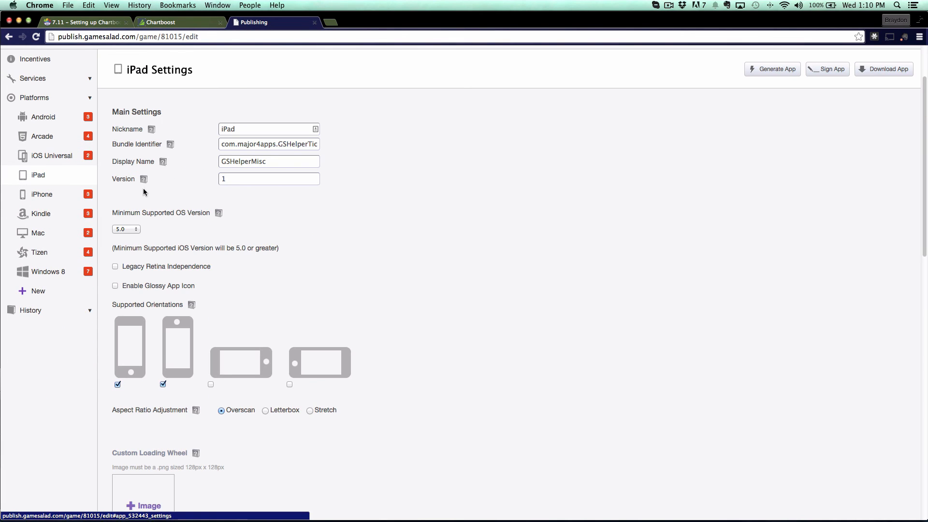
scroll(349, 242, "down", 5)
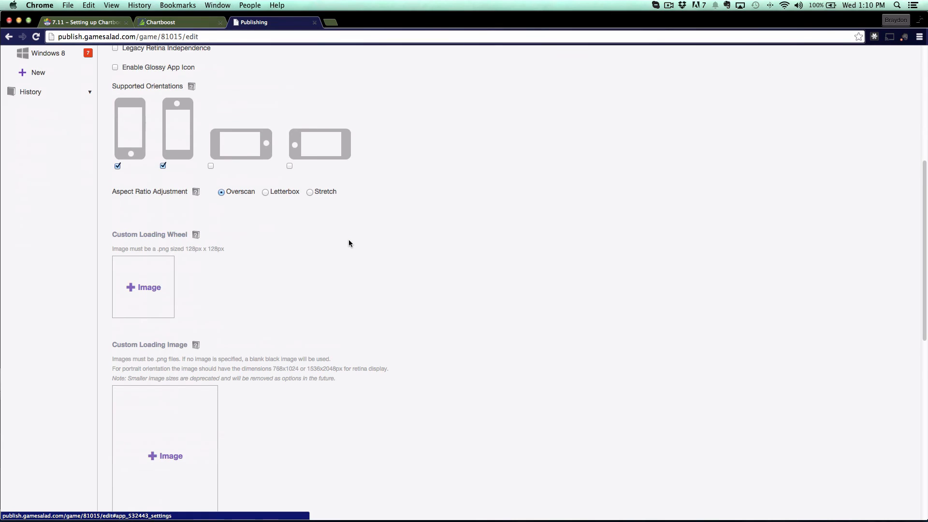
scroll(349, 242, "down", 10)
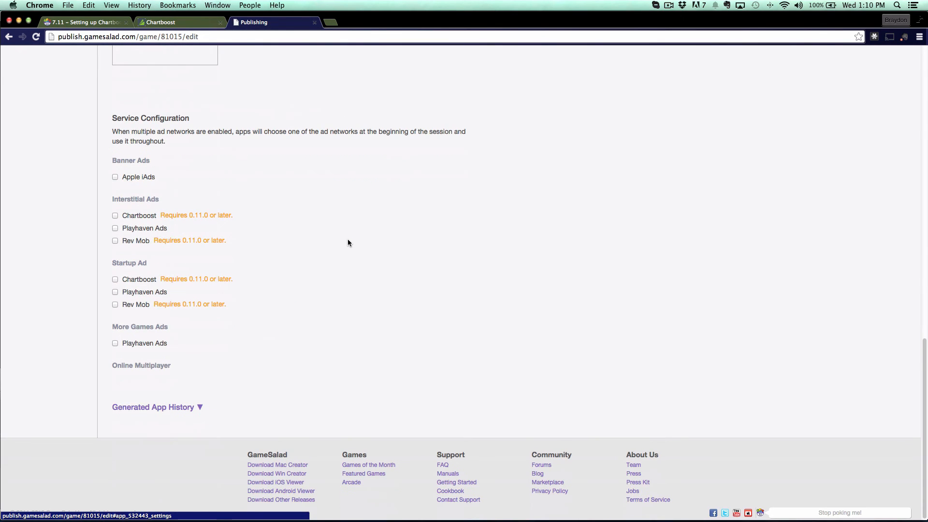
left_click(115, 215)
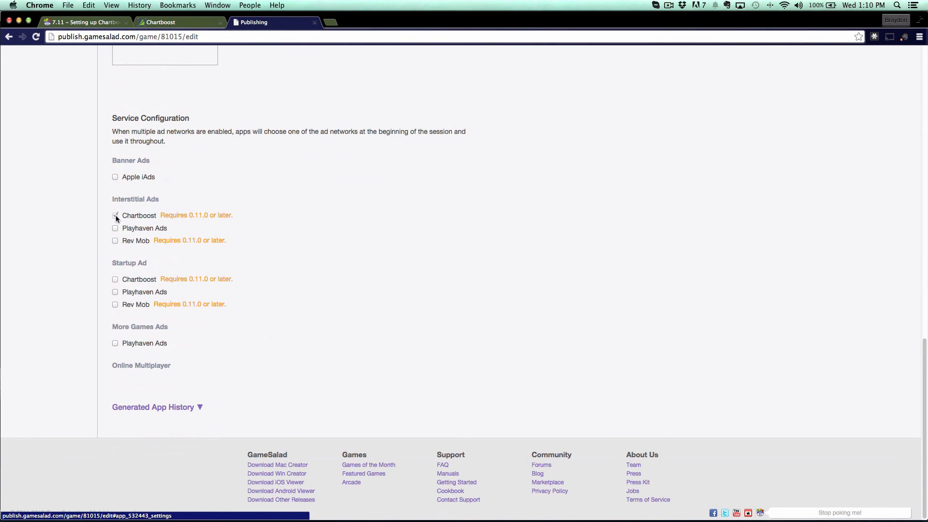
left_click(115, 279)
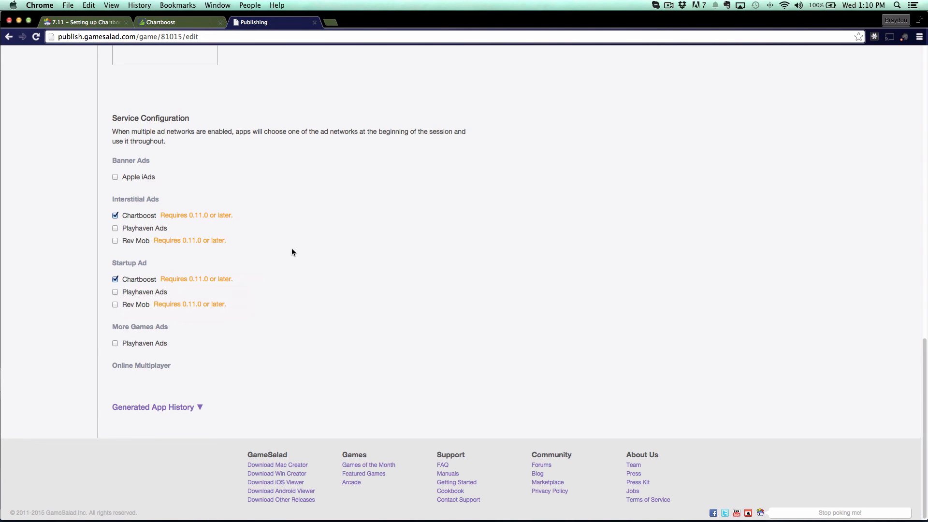
scroll(295, 248, "up", 20)
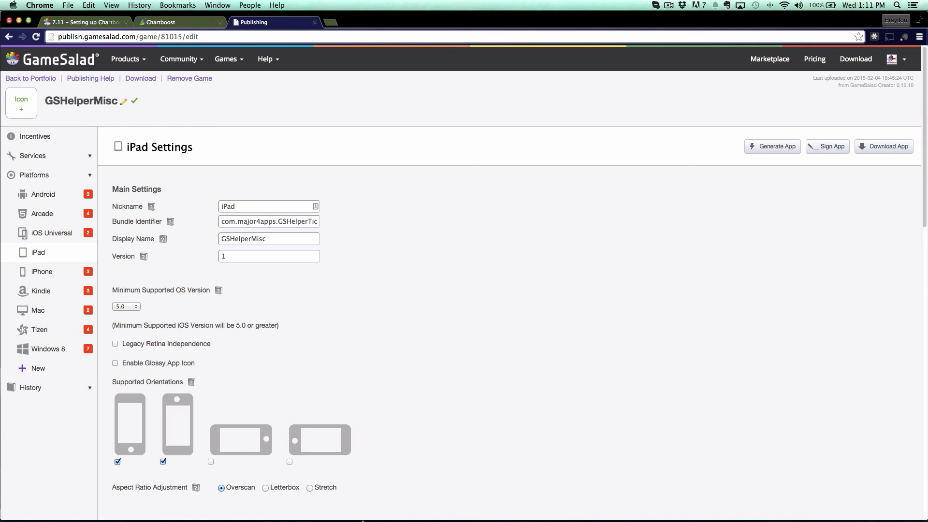
Switch to GameSalad Creator and turn off Enable Advertisement in Actor 1's Change Scene behavior.
left_click(334, 503)
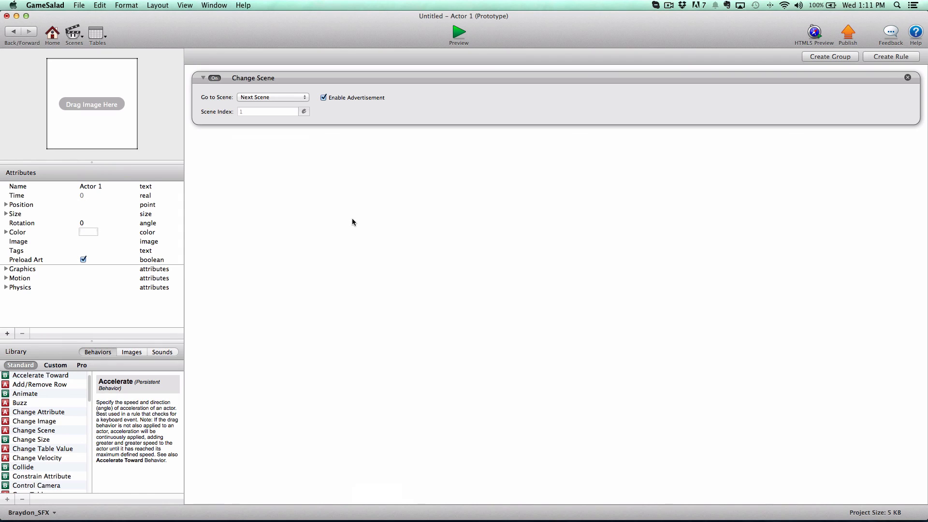
left_click(424, 100)
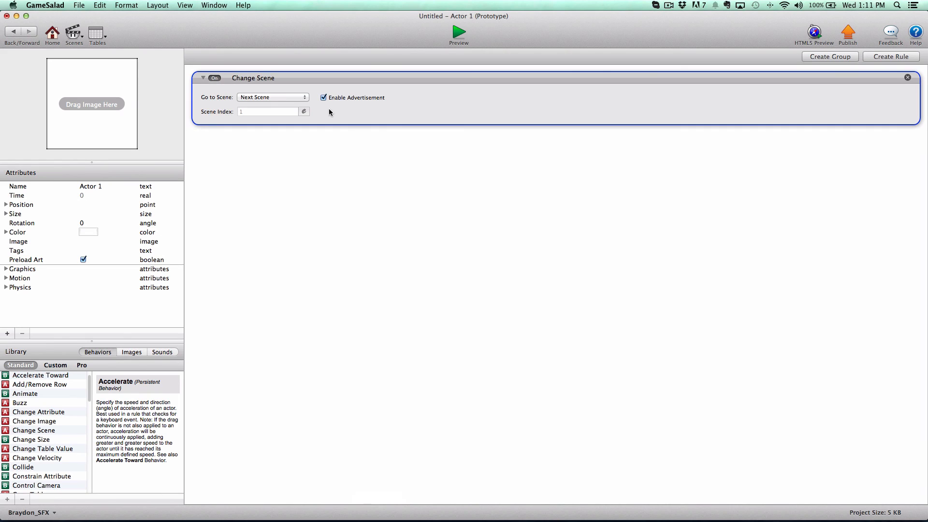
left_click(329, 145)
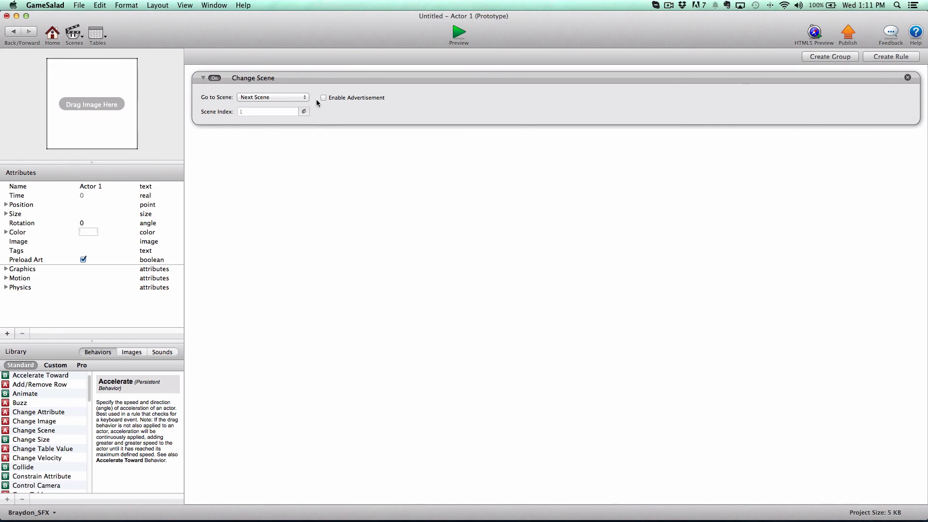